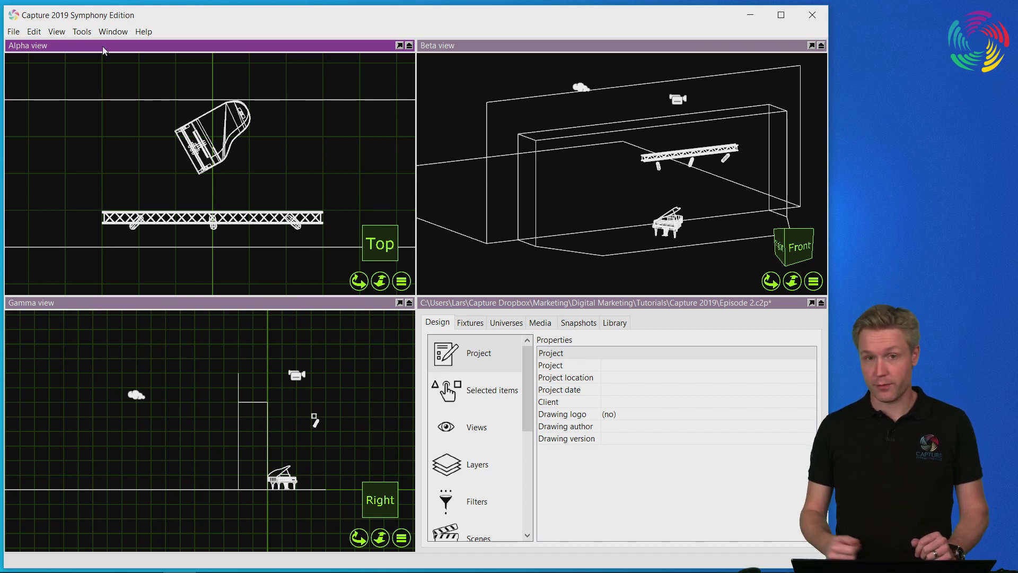
- Show the channel preview of universe A in the project's universe list
{"action": "left_click_drag", "start_coordinate": [108, 185], "coordinate": [311, 244]}
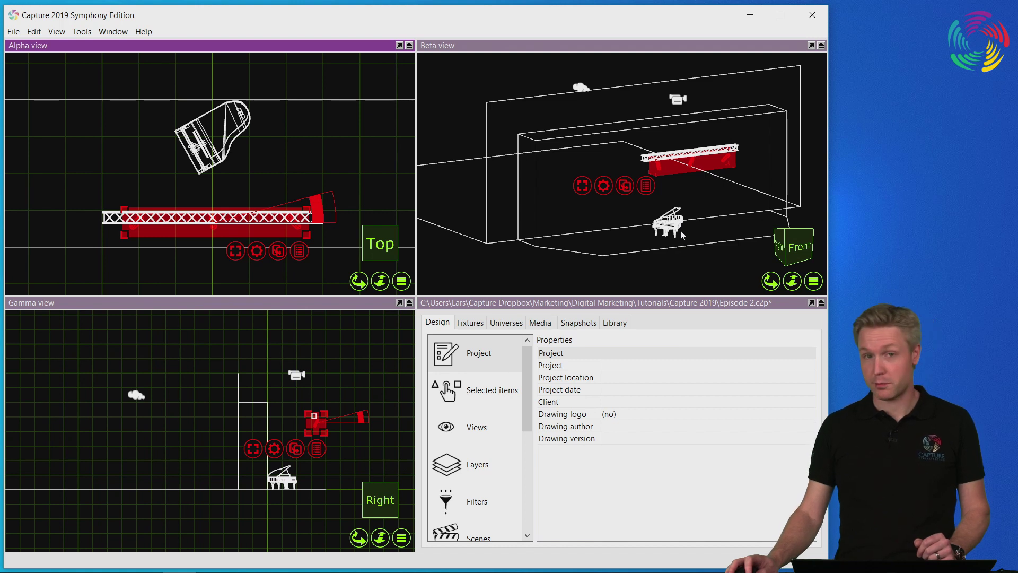
{"action": "left_click", "coordinate": [162, 193]}
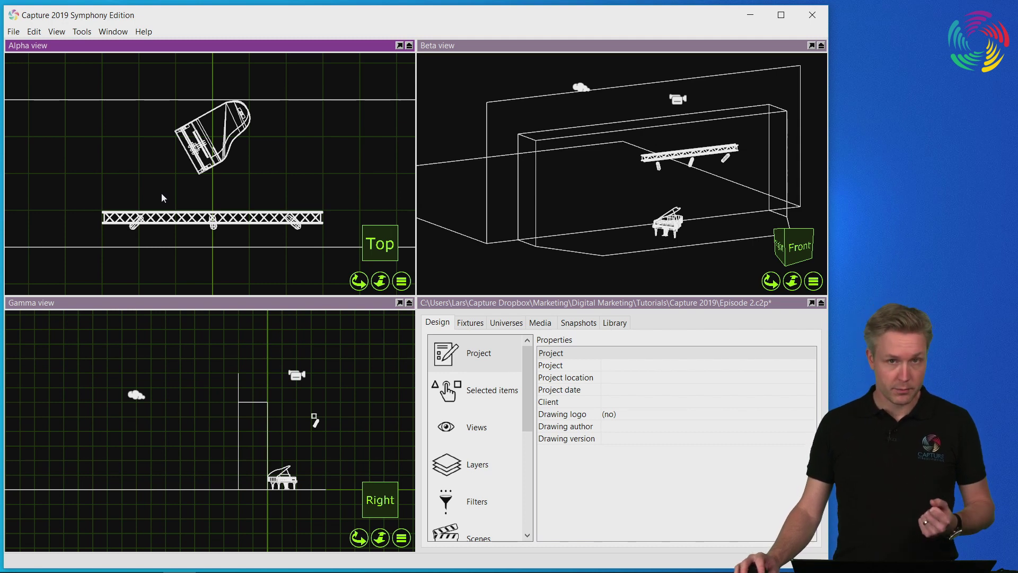
{"action": "left_click", "coordinate": [514, 323]}
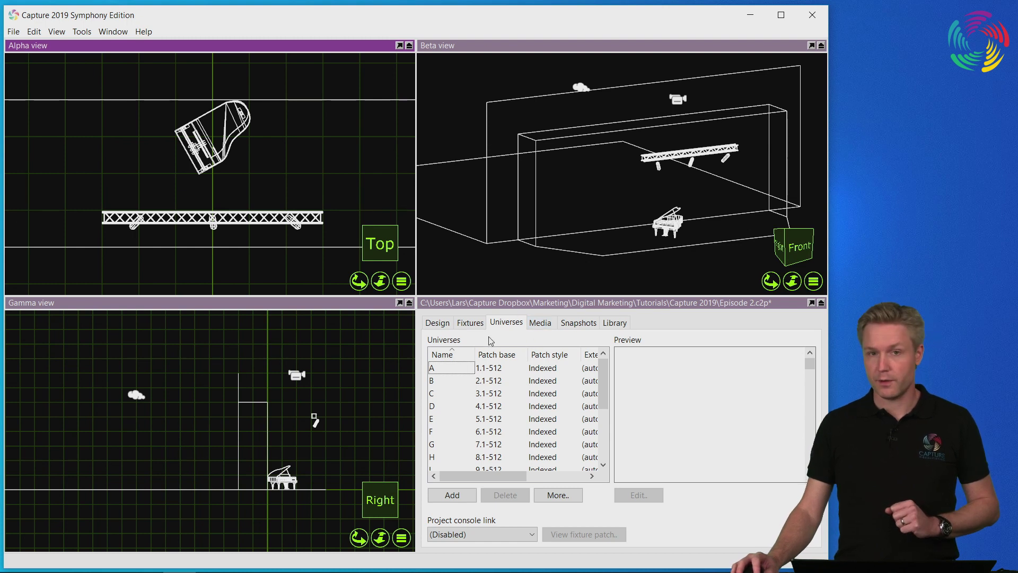
{"action": "left_click", "coordinate": [457, 372]}
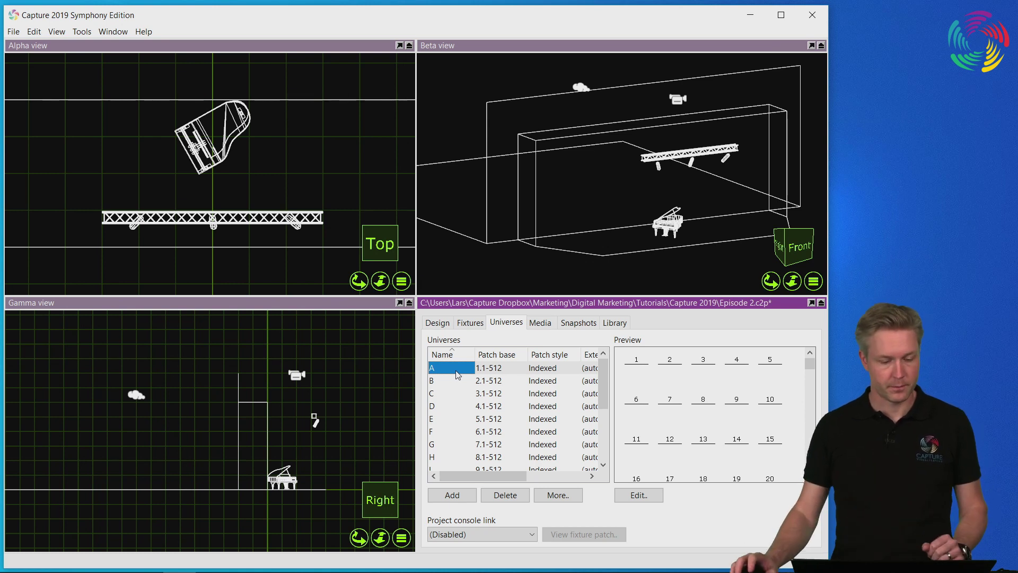
- Patch the leftmost truss fixture to channel 1 of universe A and the other two from start address A.2, one fixture per channel
{"action": "left_click", "coordinate": [136, 233]}
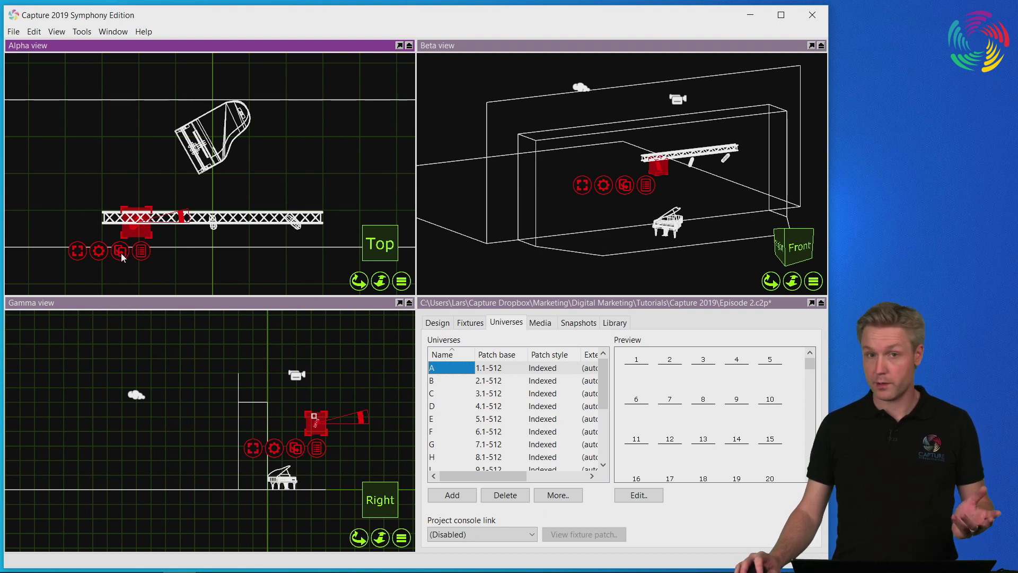
{"action": "left_click_drag", "start_coordinate": [119, 255], "coordinate": [640, 382]}
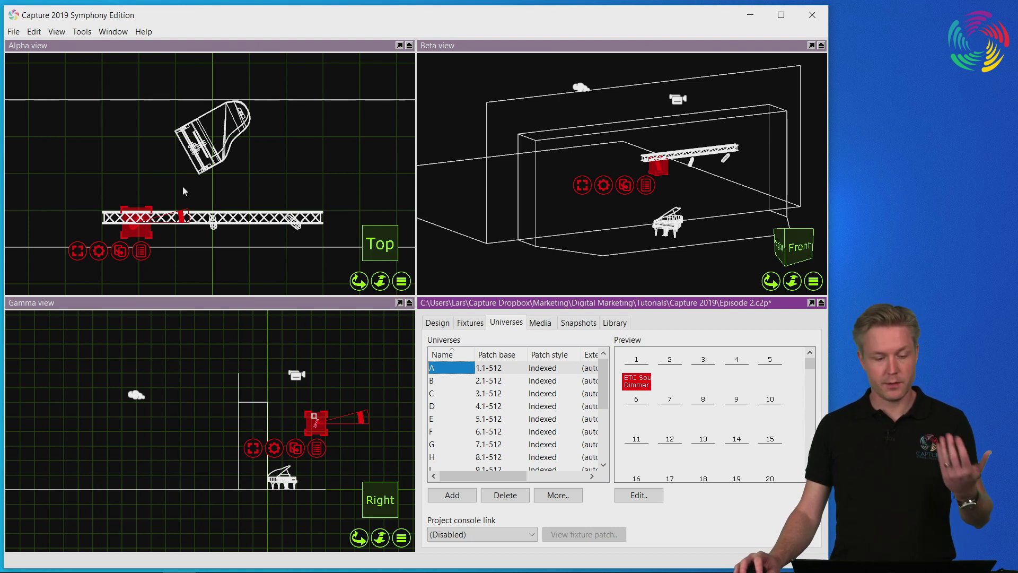
{"action": "left_click_drag", "start_coordinate": [194, 197], "coordinate": [305, 235]}
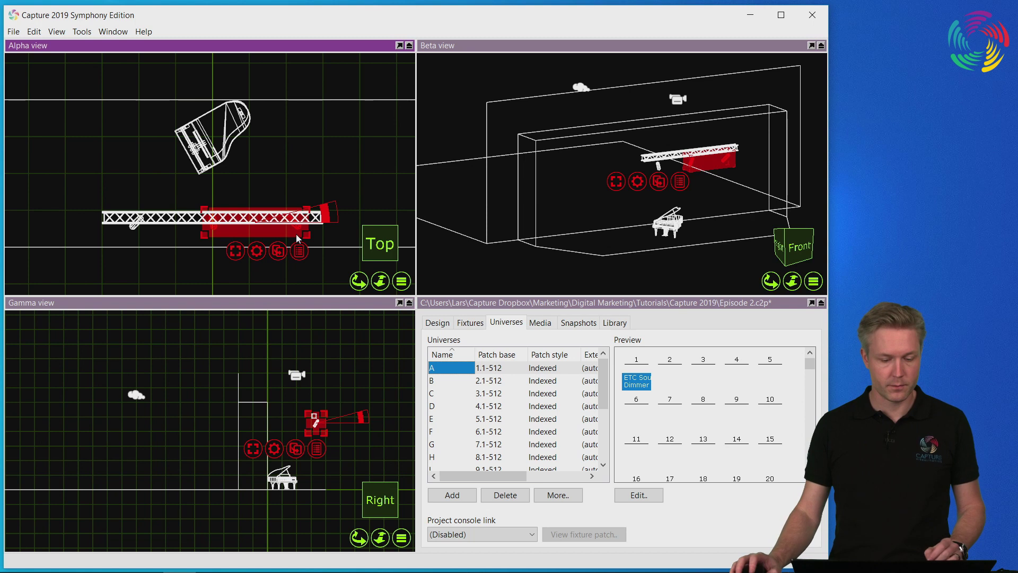
{"action": "left_click", "coordinate": [208, 234]}
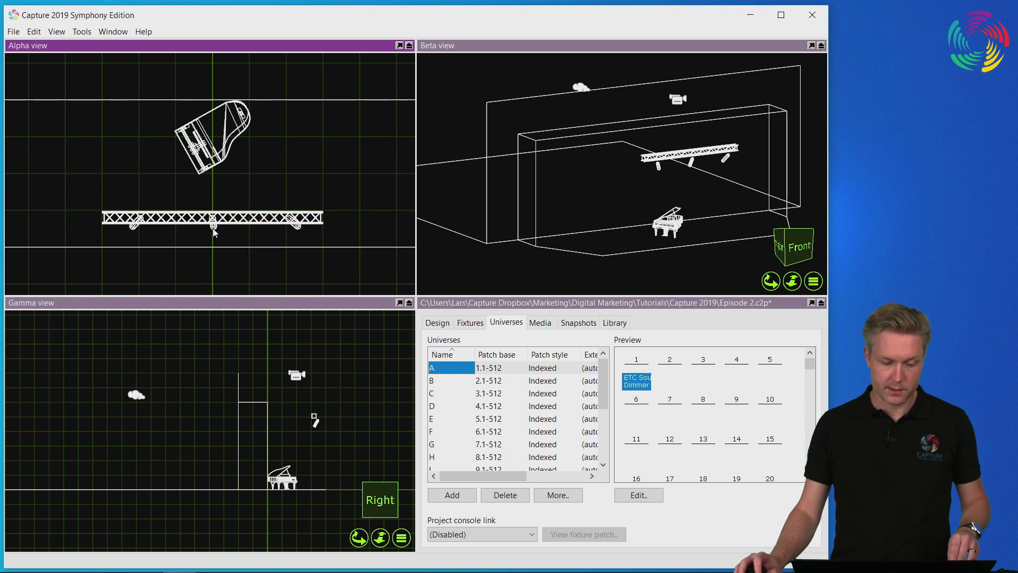
{"action": "left_click", "coordinate": [213, 227]}
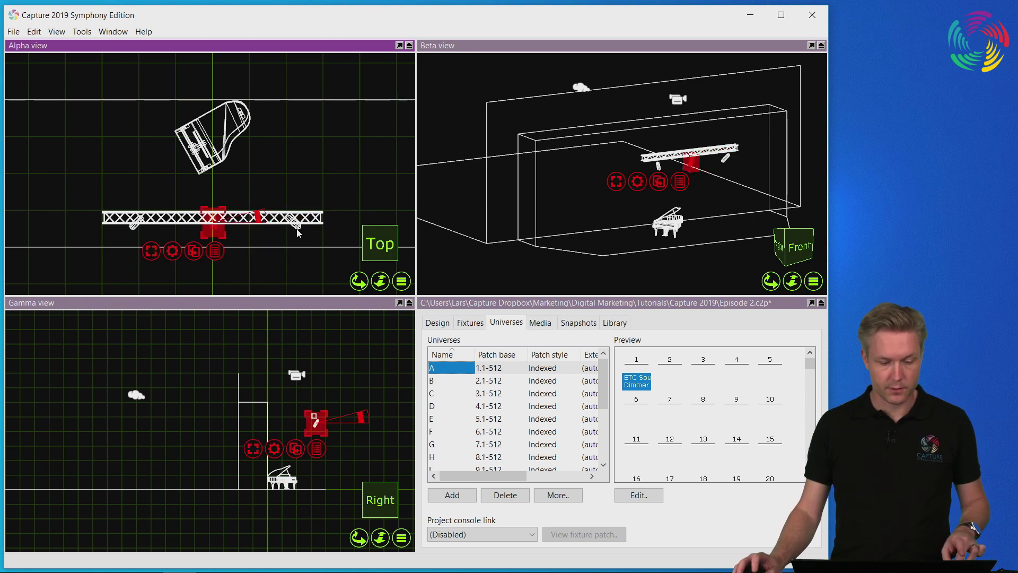
{"action": "left_click", "coordinate": [297, 228], "text": "ctrl"}
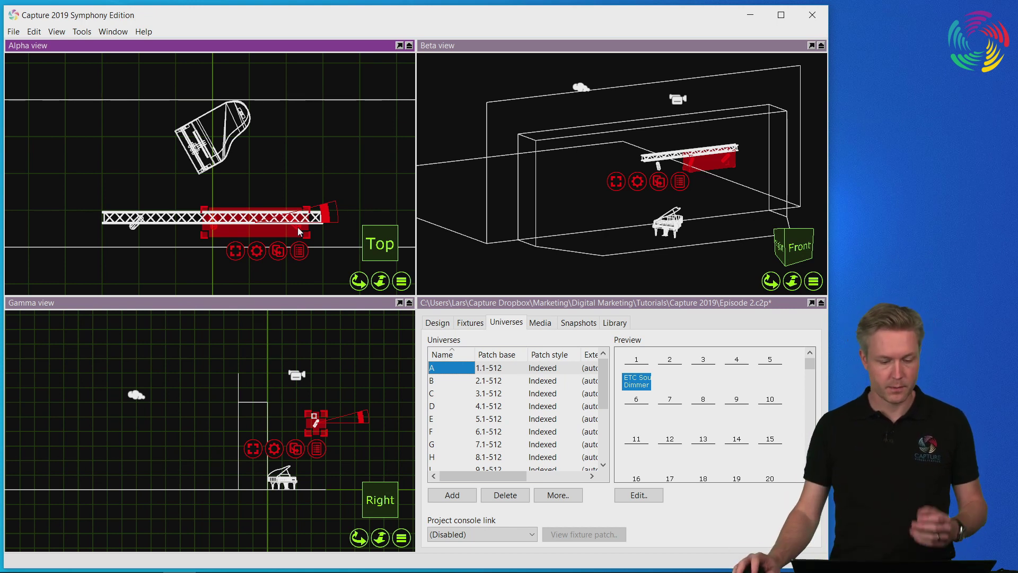
{"action": "left_click_drag", "start_coordinate": [279, 250], "coordinate": [670, 381]}
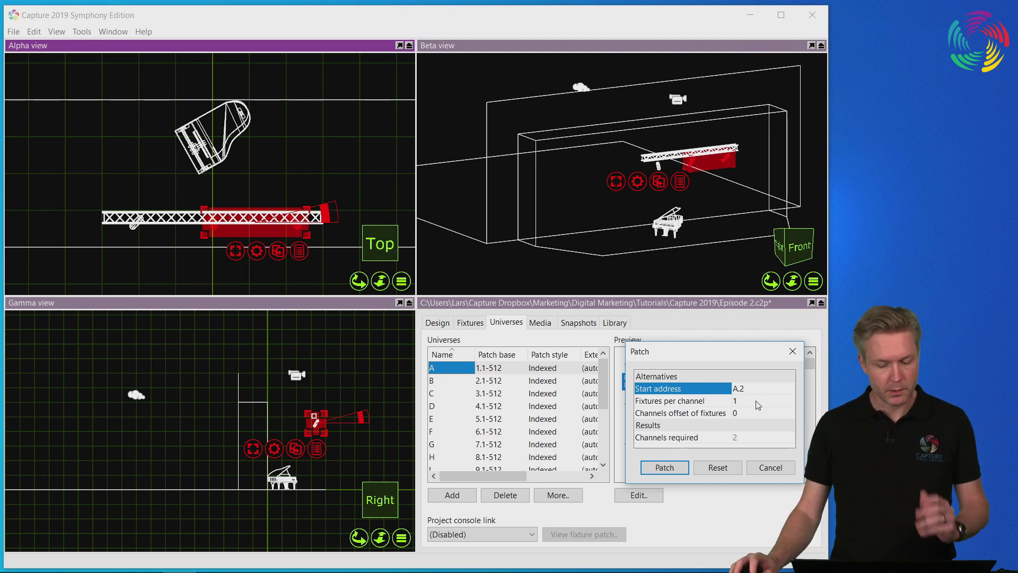
{"action": "left_click", "coordinate": [676, 468]}
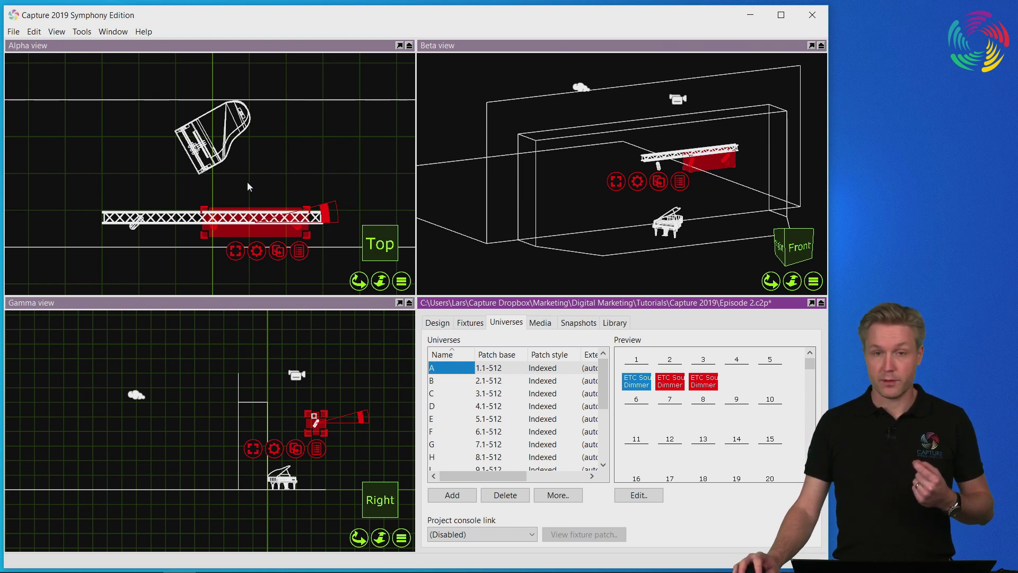
- Select all three fixtures on the truss and unpatch them
{"action": "left_click", "coordinate": [133, 226]}
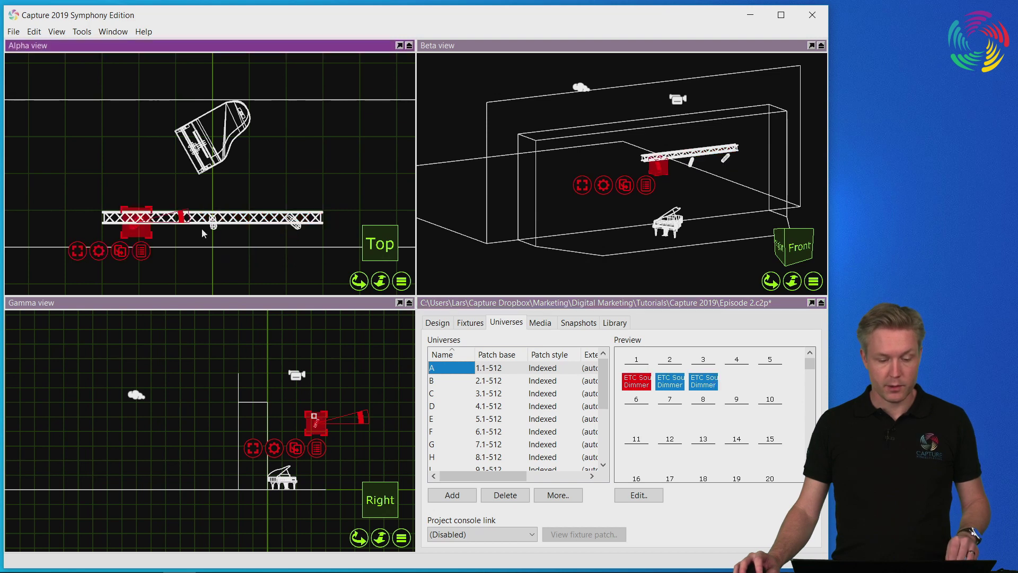
{"action": "left_click", "coordinate": [215, 227], "text": "ctrl"}
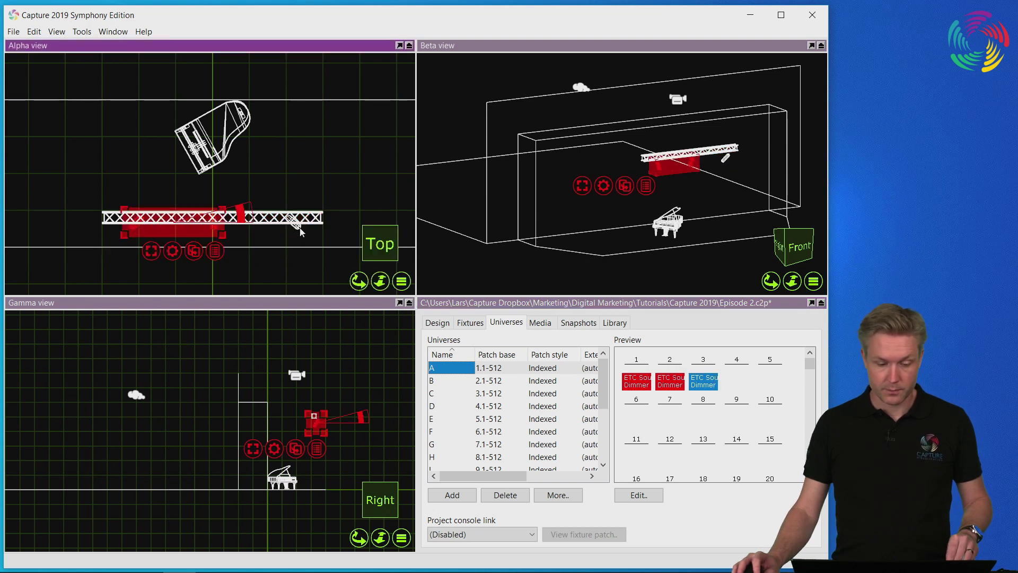
{"action": "left_click", "coordinate": [300, 232], "text": "ctrl"}
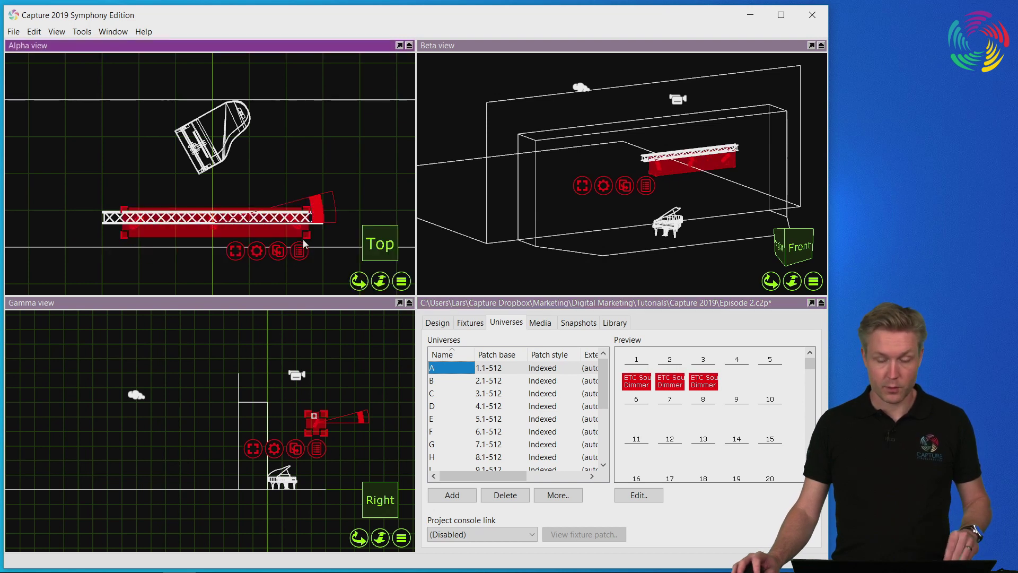
{"action": "right_click", "coordinate": [256, 253]}
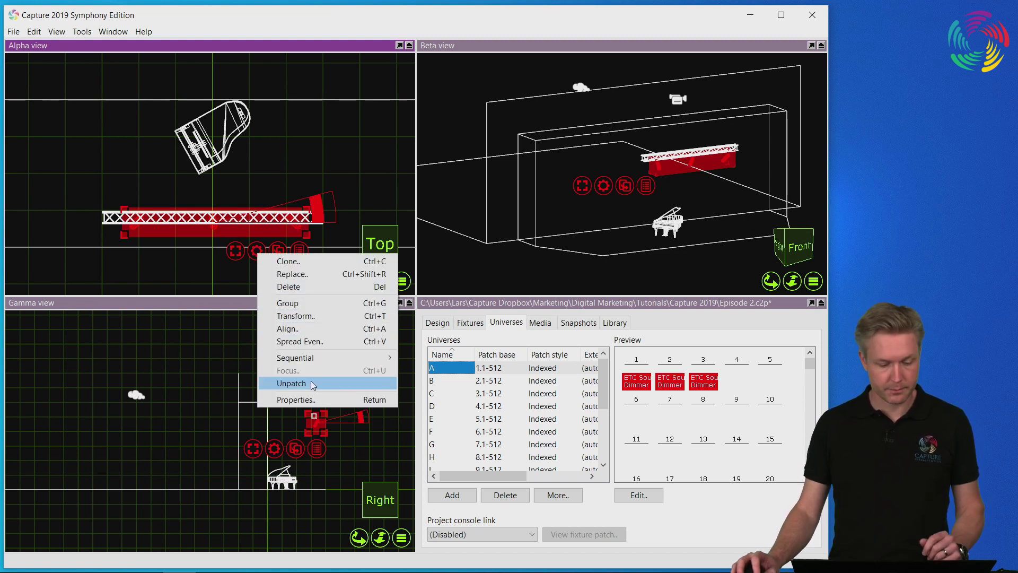
{"action": "left_click", "coordinate": [311, 383]}
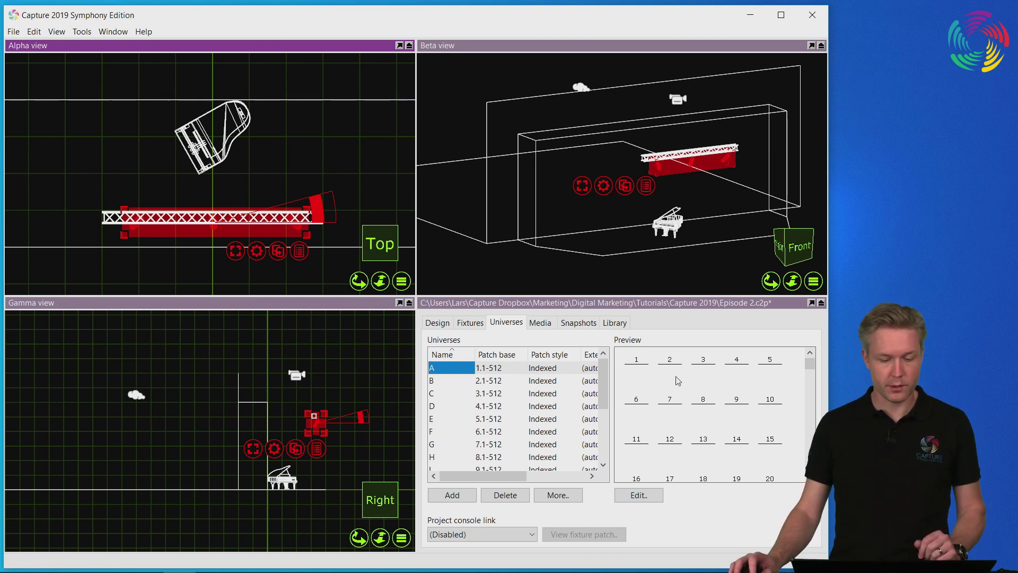
- Patch the three truss fixtures sequentially from start address A.1, one fixture per channel, and clear the selection
{"action": "right_click", "coordinate": [260, 257]}
{"action": "mouse_move", "coordinate": [332, 363]}
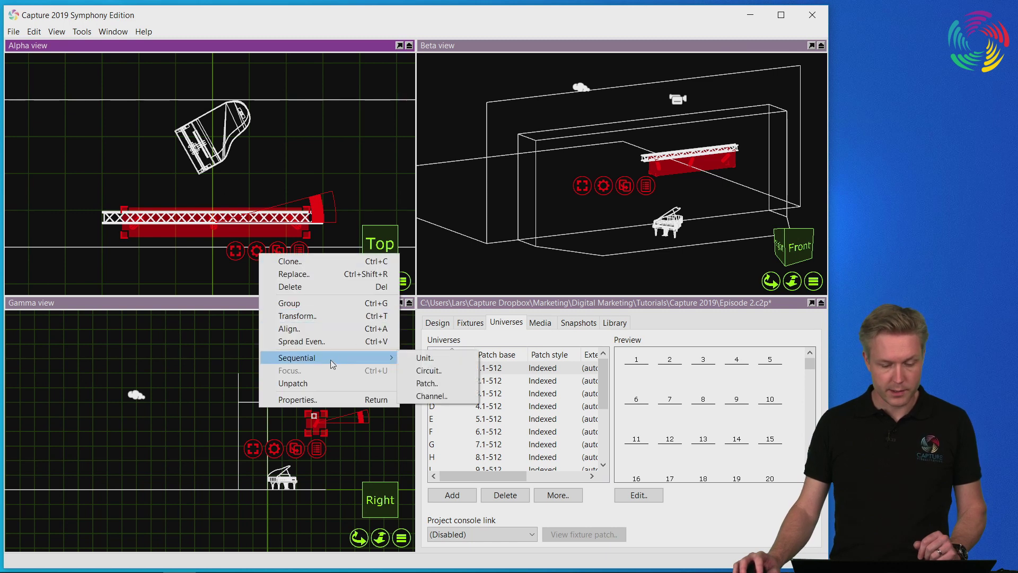
{"action": "left_click", "coordinate": [451, 383]}
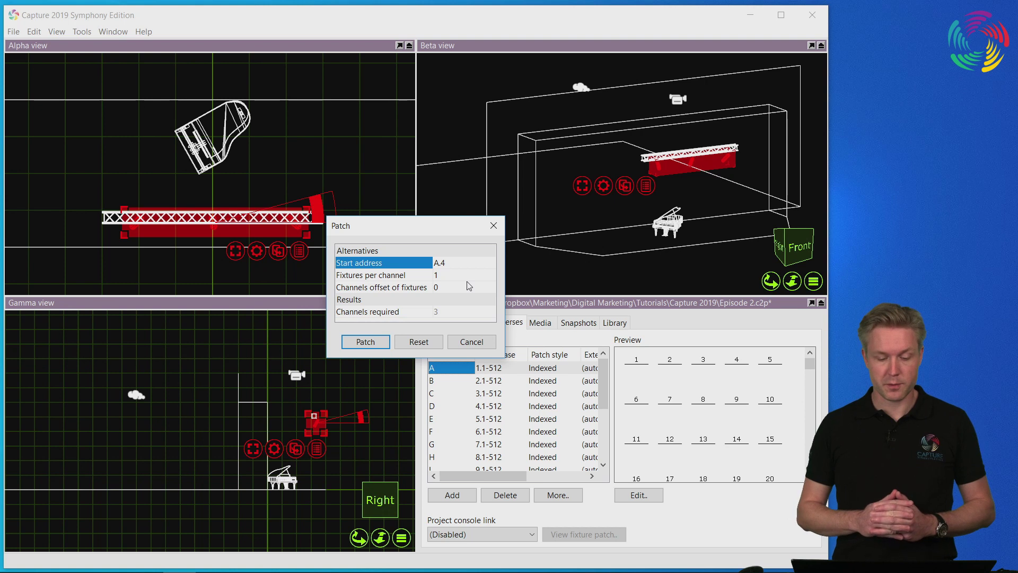
{"action": "left_click", "coordinate": [461, 263]}
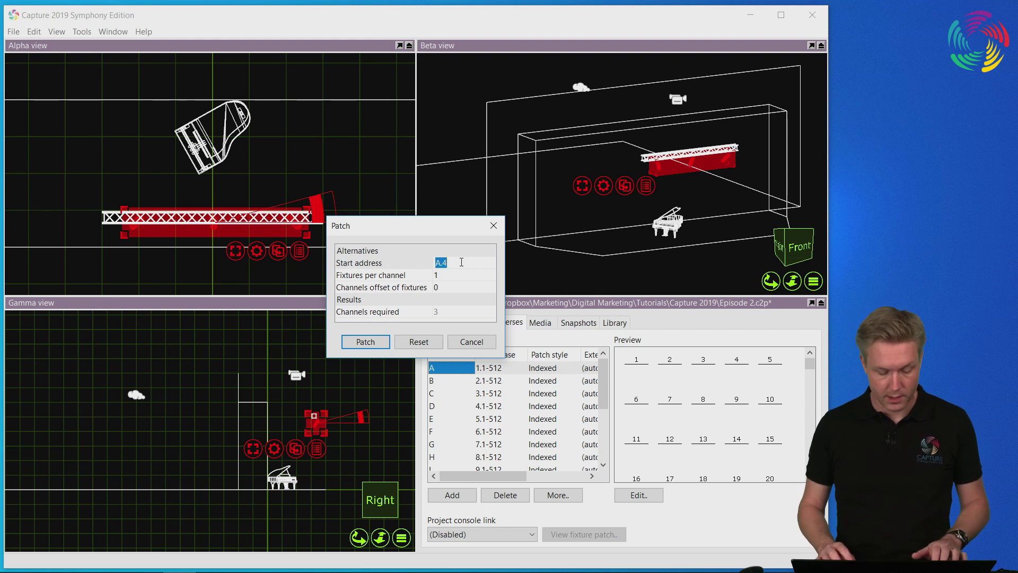
{"action": "type", "text": "A.1"}
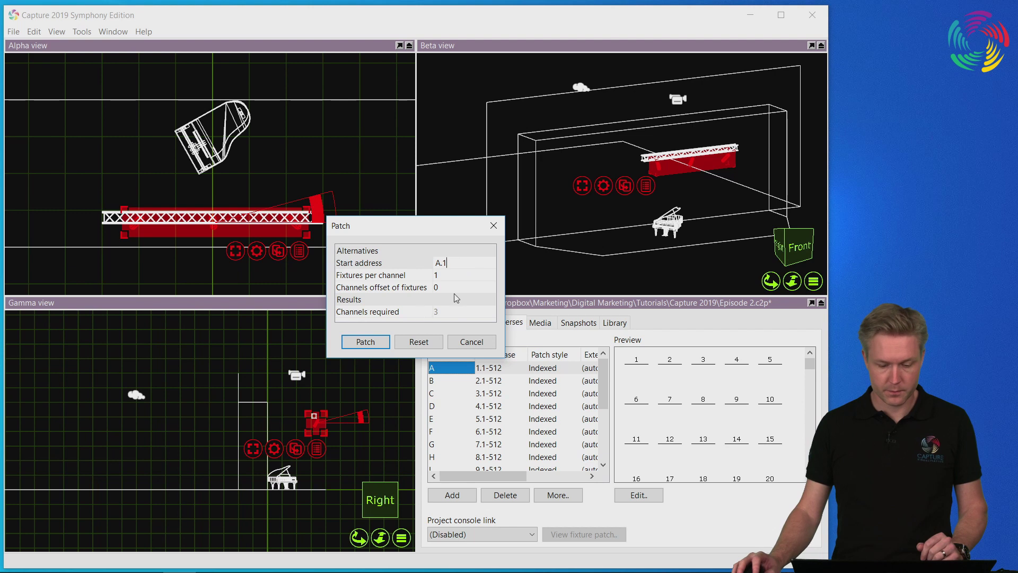
{"action": "key", "text": "Return"}
{"action": "left_click", "coordinate": [363, 342]}
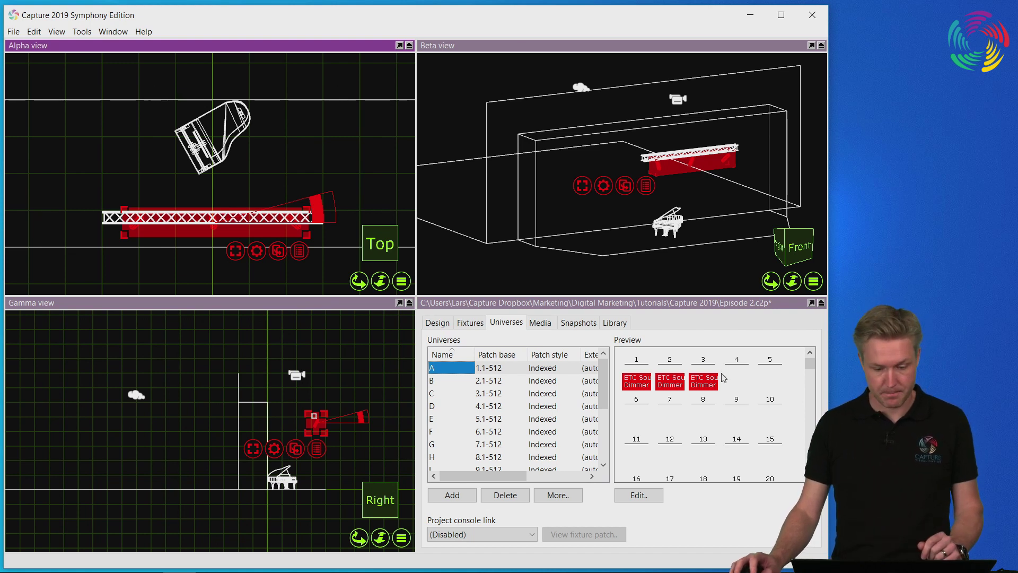
{"action": "left_click", "coordinate": [296, 149]}
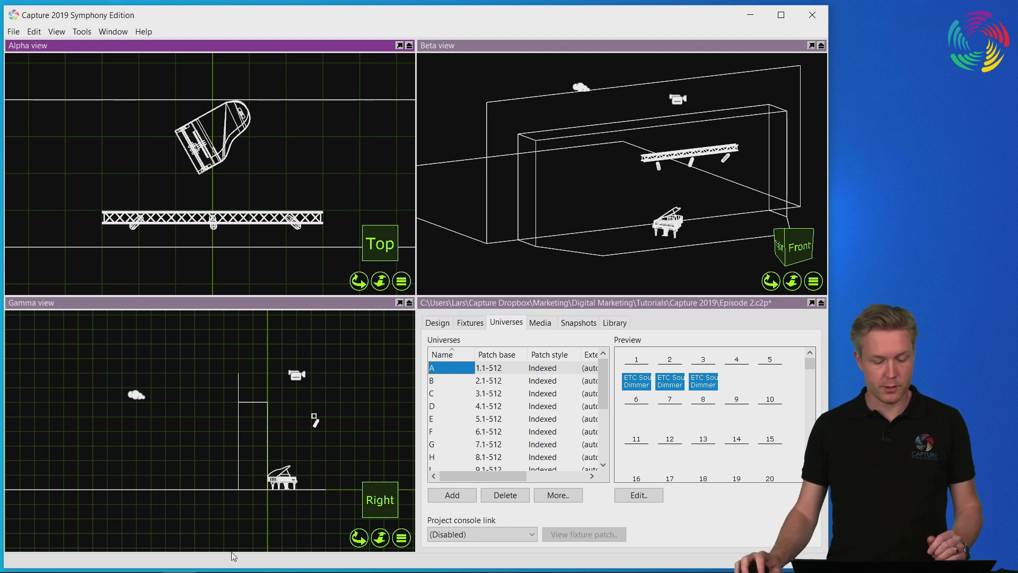
- Switch to LSC Clarity and patch three Generic Dimmer Channel (8 bit) devices starting at address 1 of Universe A
{"action": "left_click", "coordinate": [244, 559]}
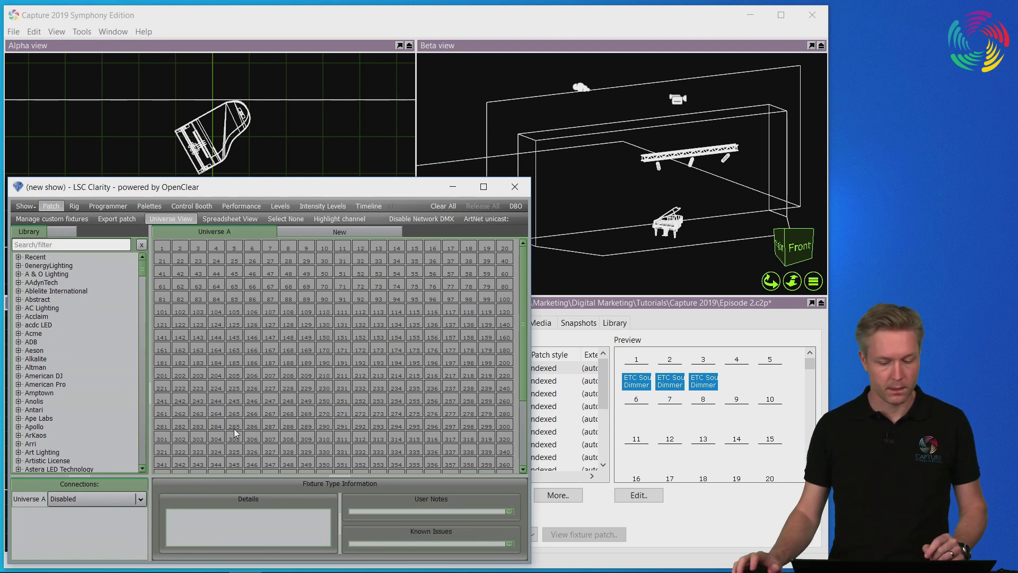
{"action": "left_click", "coordinate": [19, 257]}
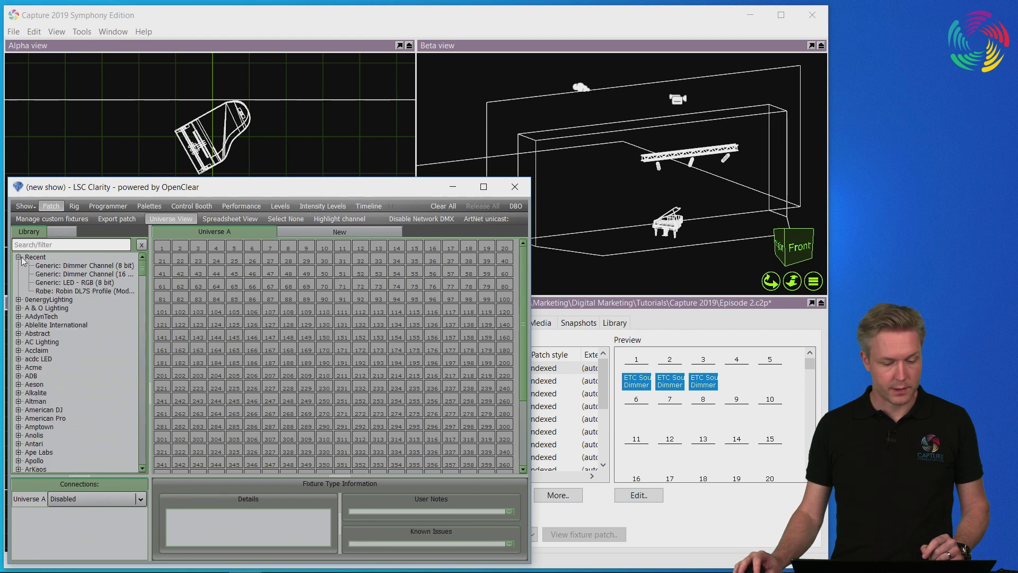
{"action": "left_click", "coordinate": [84, 266]}
{"action": "left_click_drag", "start_coordinate": [84, 266], "coordinate": [164, 250]}
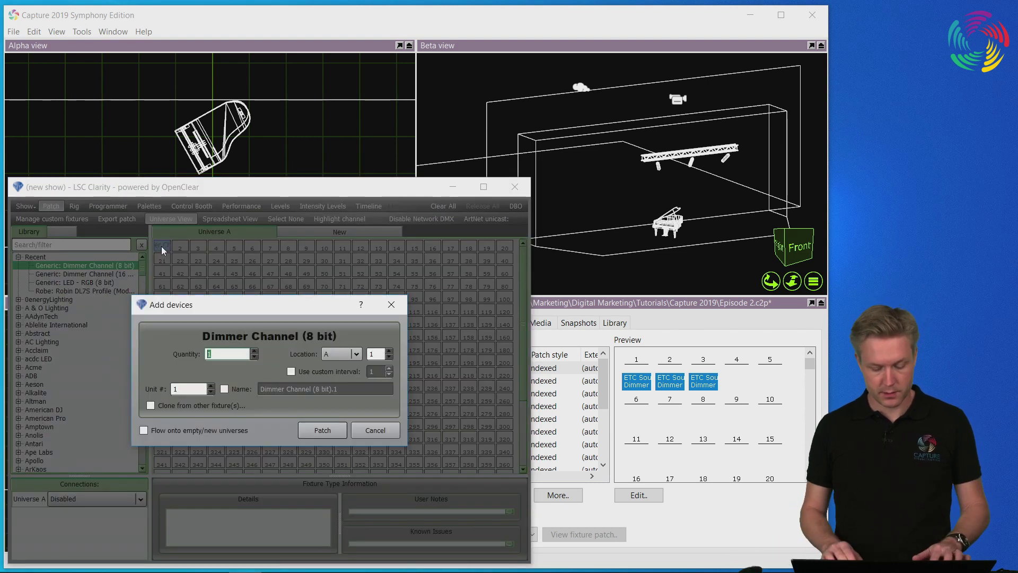
{"action": "type", "text": "3"}
{"action": "key", "text": "Return"}
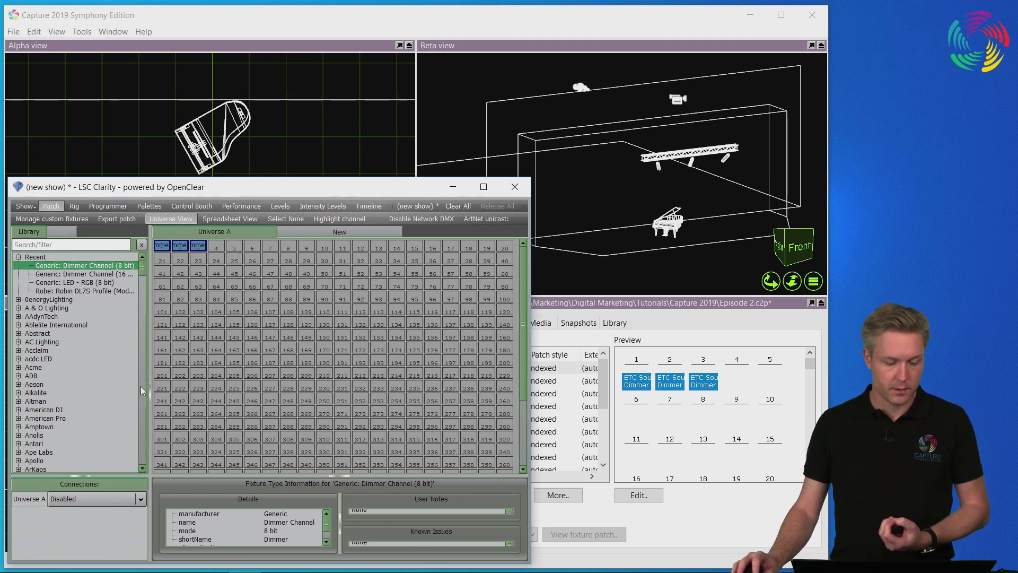
- Connect Universe A's output to sACN universe 1 with priority 100
{"action": "left_click", "coordinate": [137, 495]}
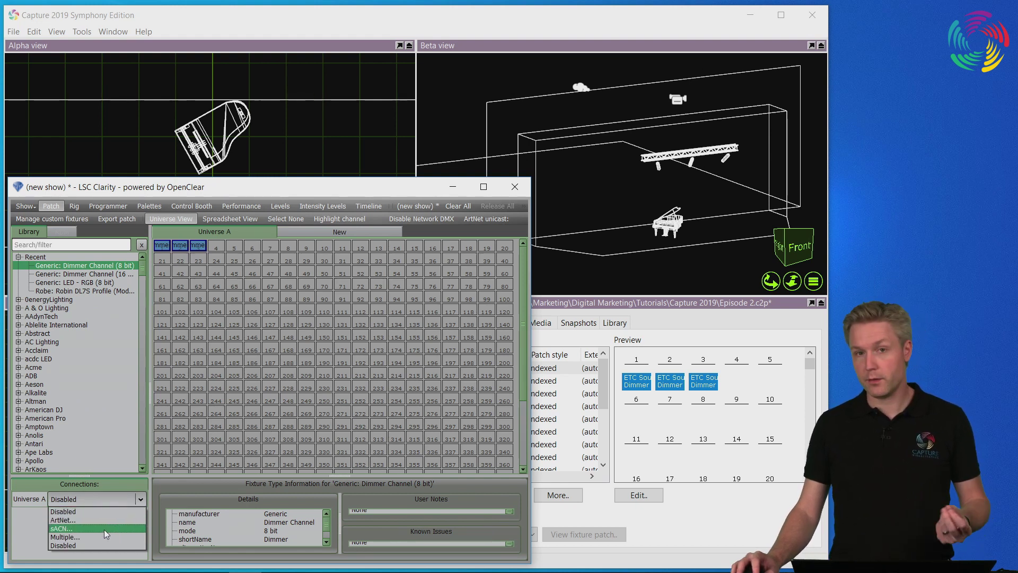
{"action": "left_click", "coordinate": [61, 530]}
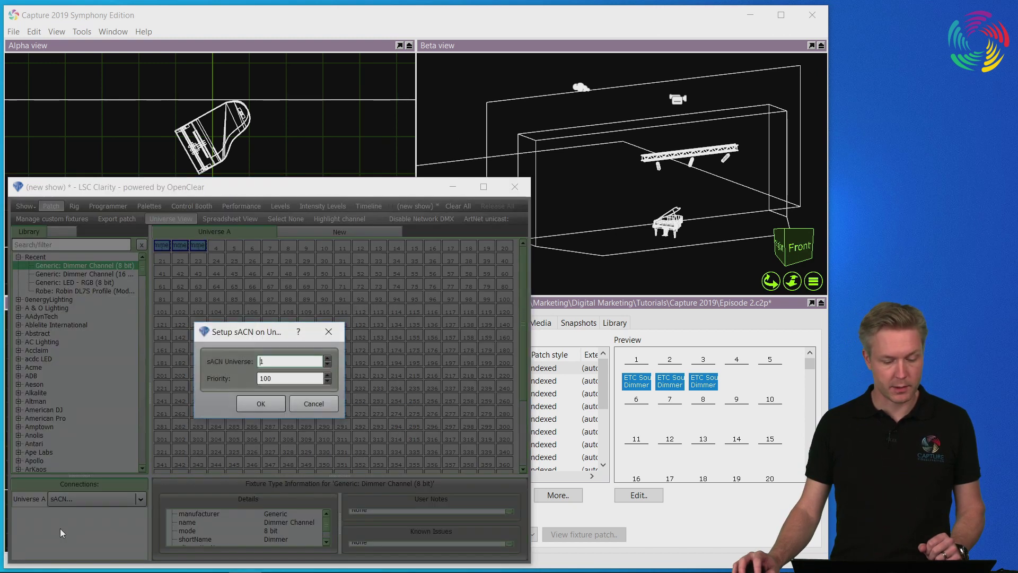
{"action": "left_click", "coordinate": [271, 404]}
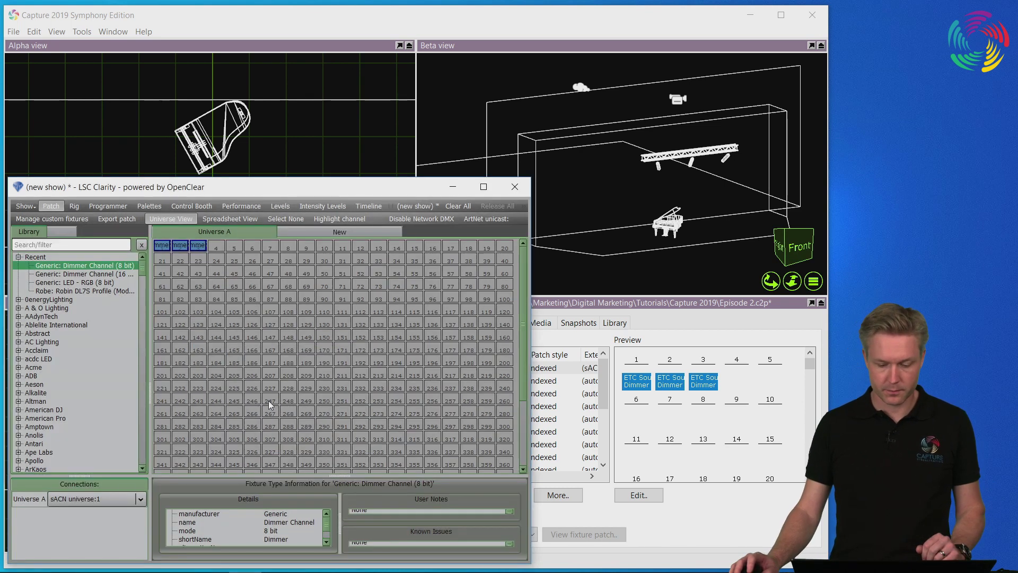
- Switch back to Capture and check which external universe is assigned to universe A
{"action": "left_click", "coordinate": [625, 317]}
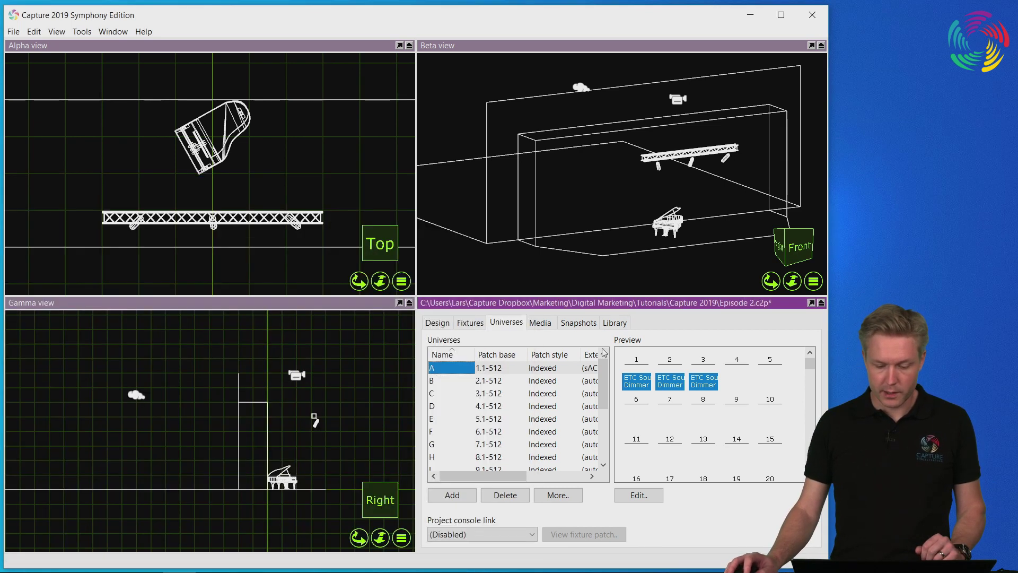
{"action": "left_click_drag", "start_coordinate": [489, 477], "coordinate": [536, 477]}
{"action": "left_click", "coordinate": [545, 368]}
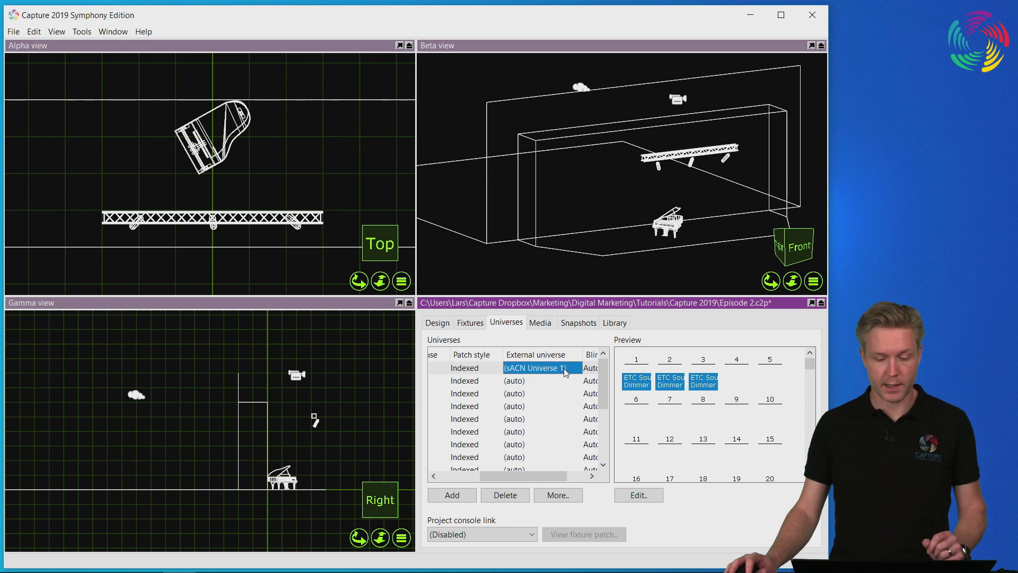
- Switch to LSC Clarity and raise the intensity of the Every Dimmer group to about 41% in the Programmer
{"action": "left_click", "coordinate": [245, 562]}
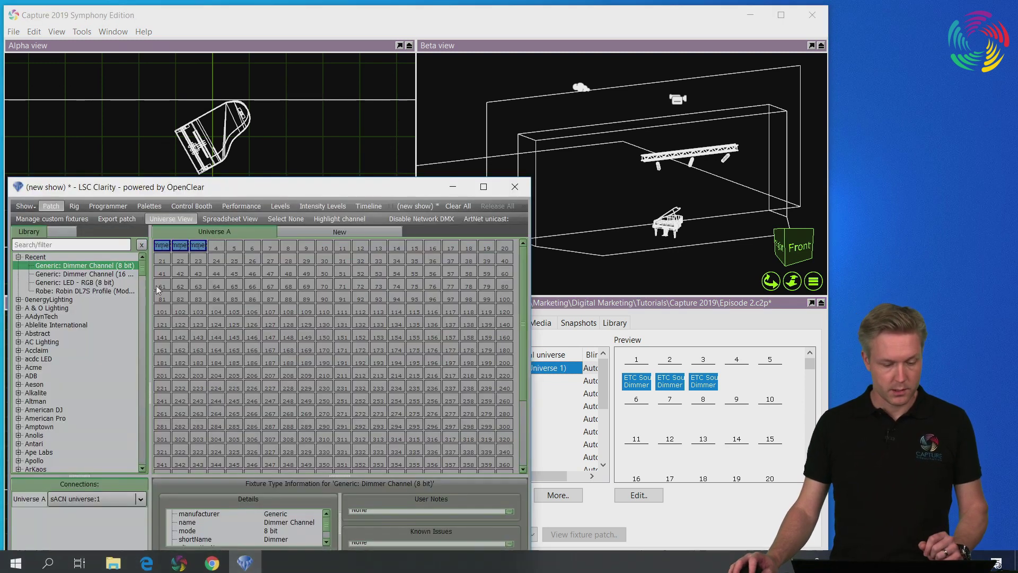
{"action": "left_click", "coordinate": [107, 206]}
{"action": "left_click", "coordinate": [72, 275]}
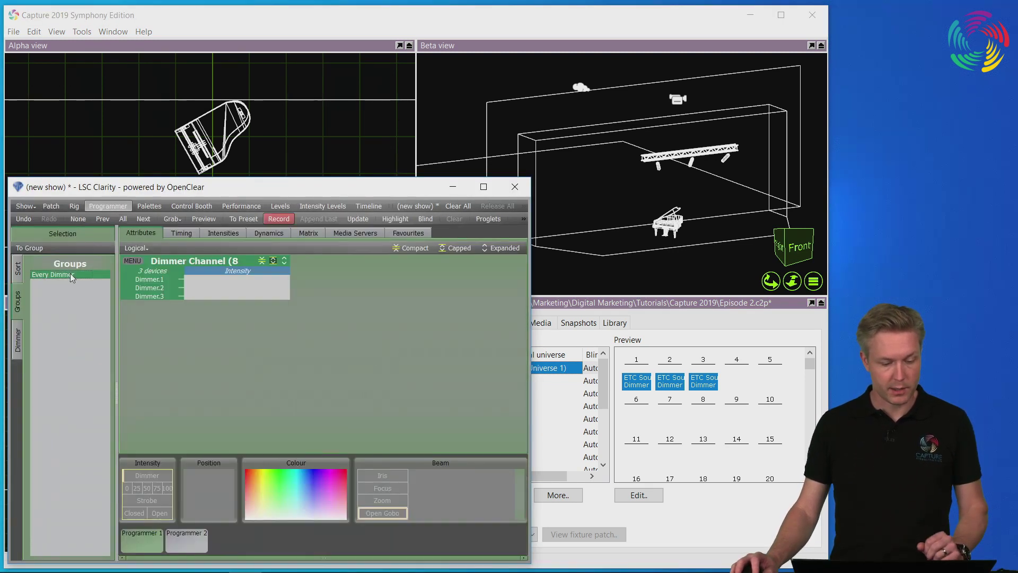
{"action": "scroll", "coordinate": [237, 288], "scroll_direction": "up", "scroll_amount": 15}
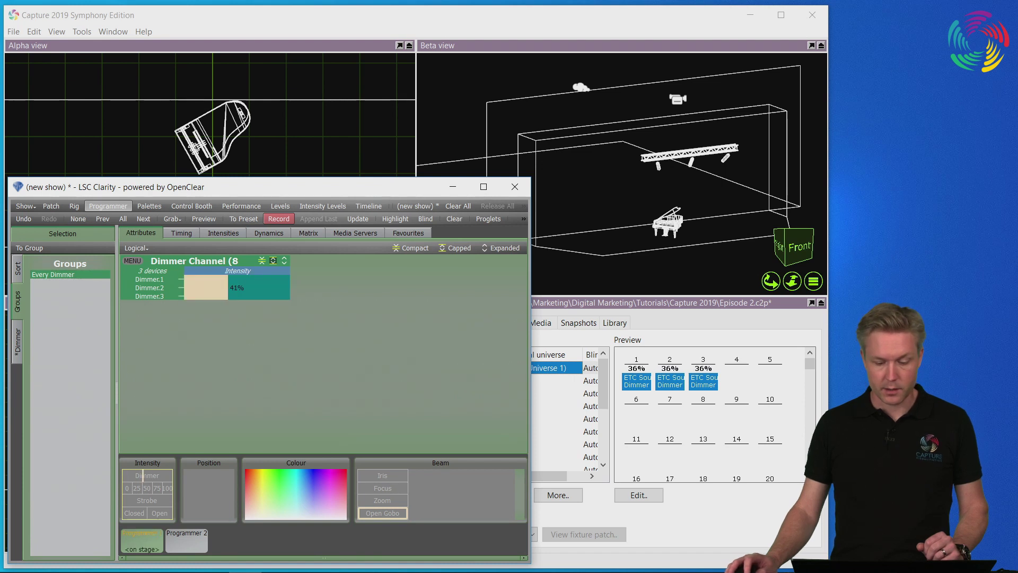
- Raise the Every Dimmer group's intensity to 50%, and switch to Capture to set the Beta view to Live mode
{"action": "scroll", "coordinate": [200, 292], "scroll_direction": "down", "scroll_amount": 5}
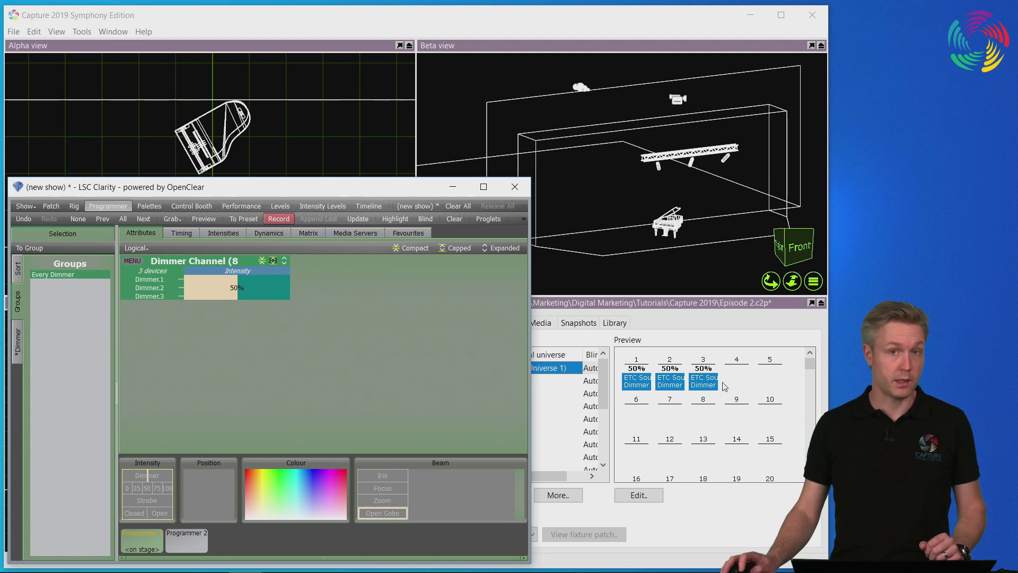
{"action": "left_click", "coordinate": [638, 70]}
{"action": "left_click", "coordinate": [813, 281]}
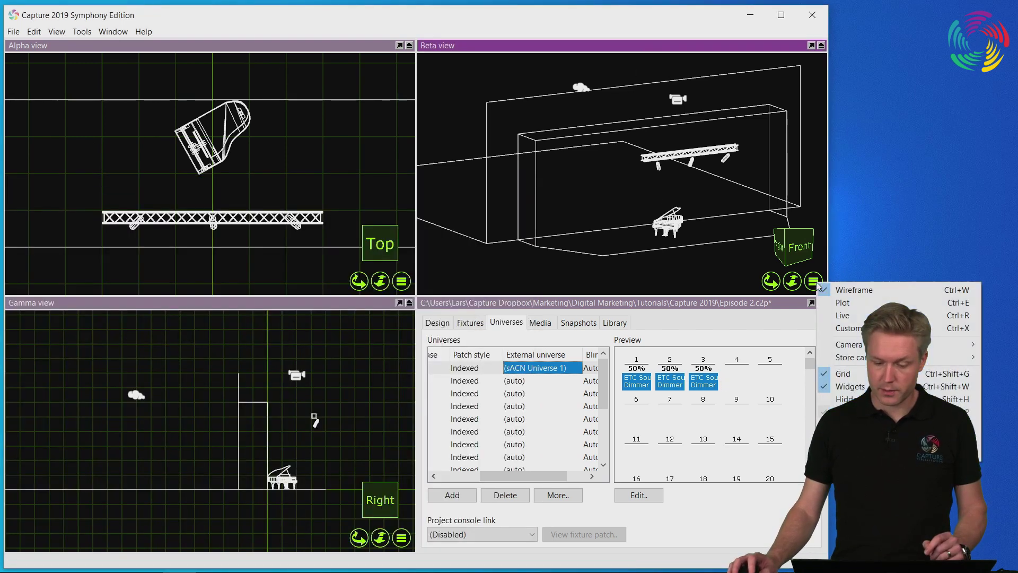
{"action": "left_click", "coordinate": [843, 315]}
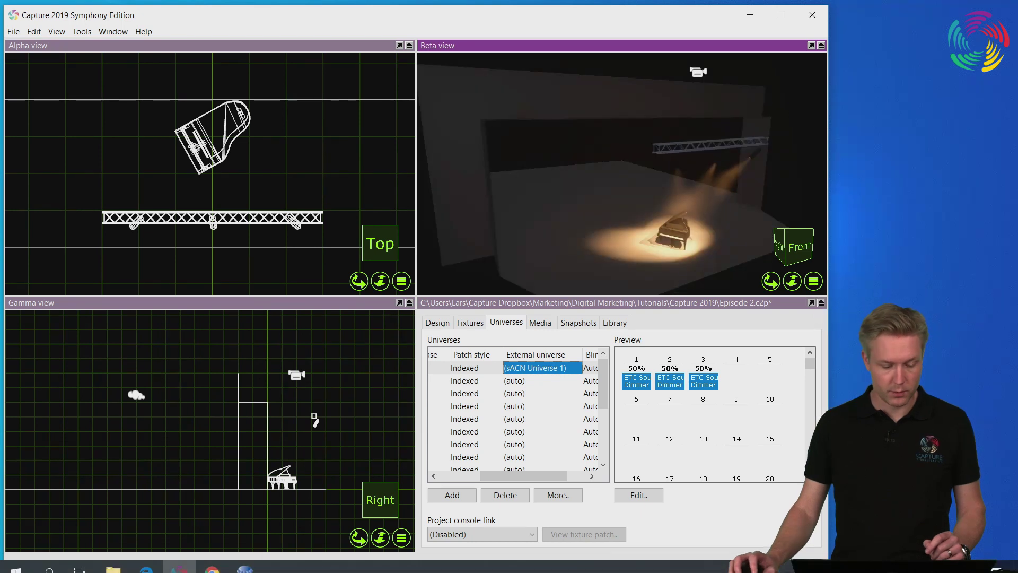
- Switch to LSC Clarity and raise the intensity of the three dimmer channels to 85%
{"action": "left_click", "coordinate": [245, 560]}
{"action": "left_click_drag", "start_coordinate": [236, 292], "coordinate": [275, 291]}
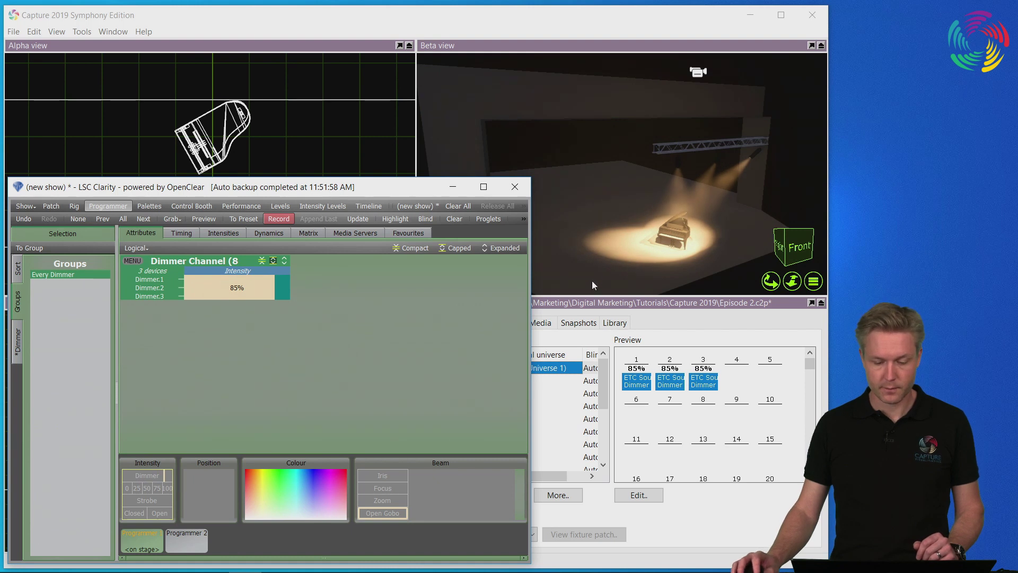
- Switch to Capture, review the external universe options for universe A, and select that universe by its name
{"action": "left_click", "coordinate": [584, 306]}
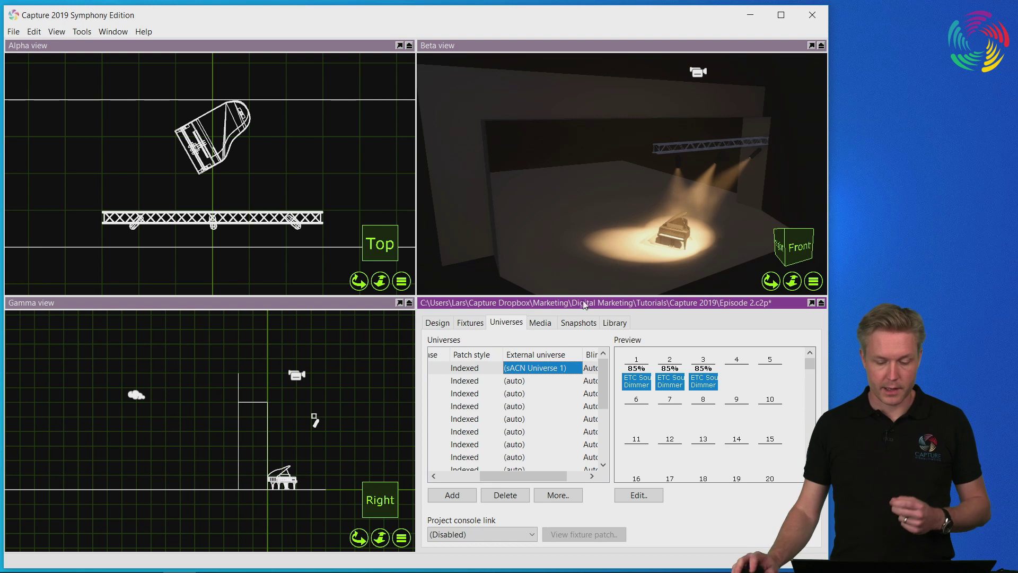
{"action": "left_click", "coordinate": [544, 369]}
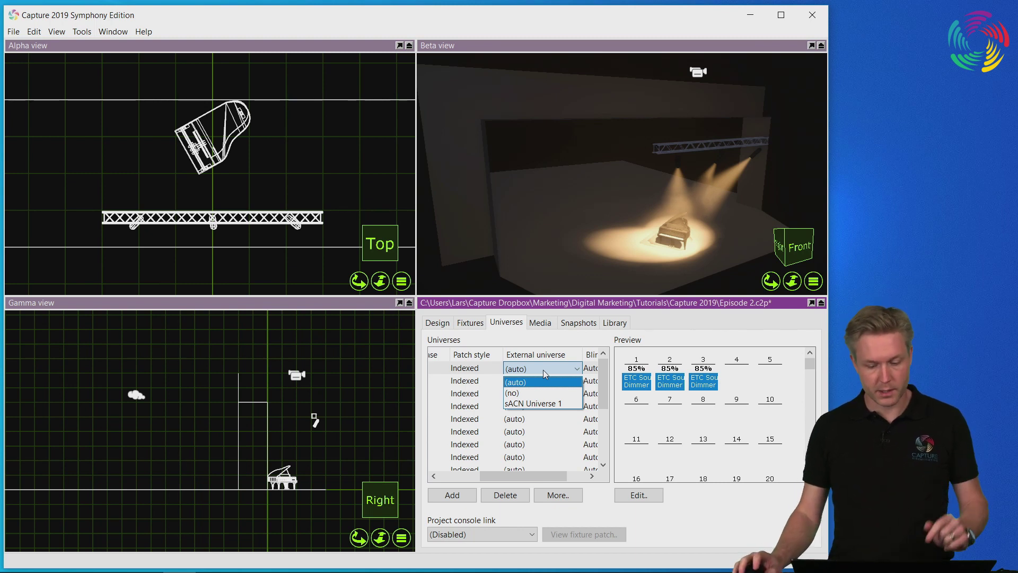
{"action": "left_click", "coordinate": [533, 403]}
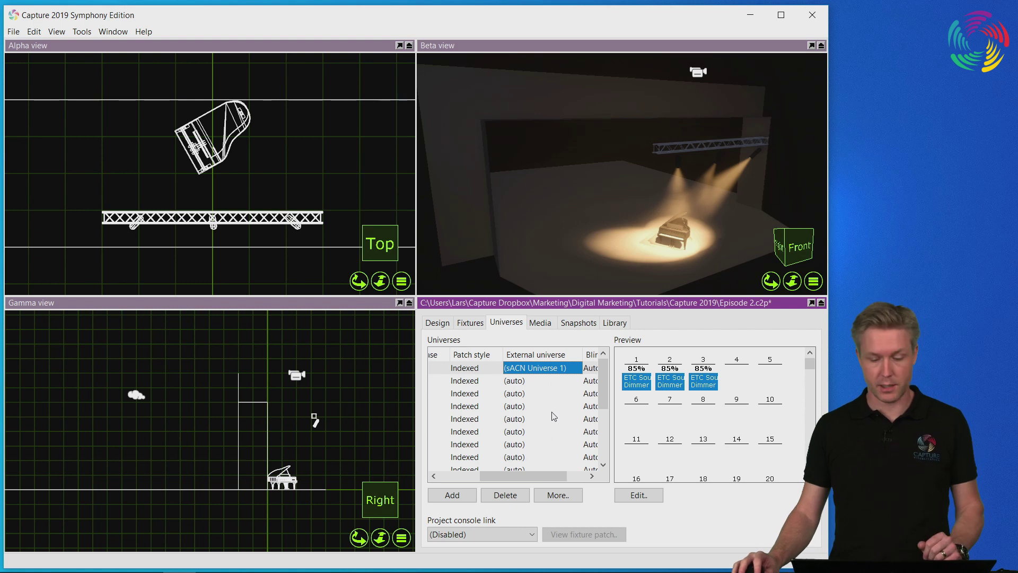
{"action": "left_click_drag", "start_coordinate": [527, 474], "coordinate": [486, 475]}
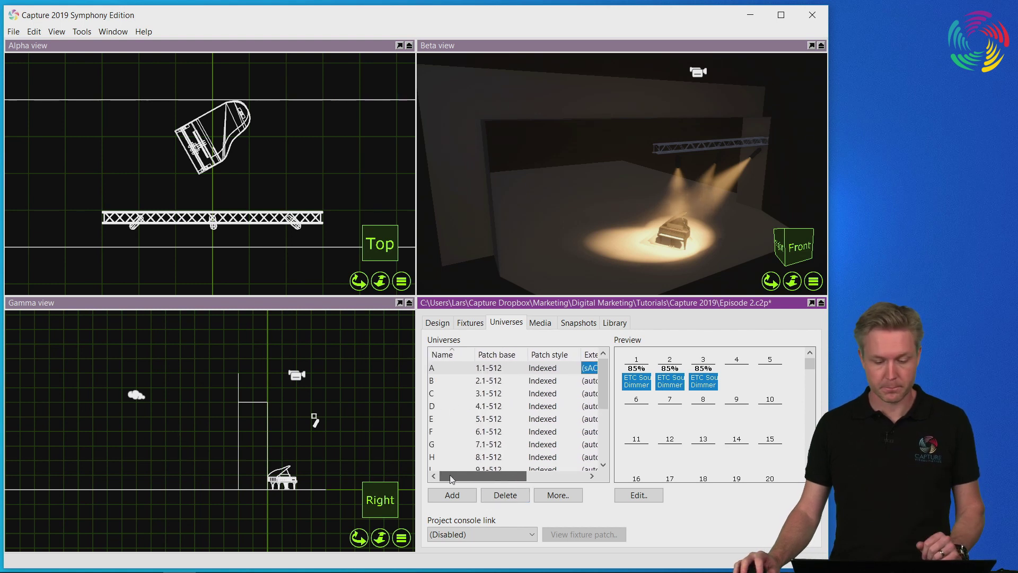
{"action": "left_click", "coordinate": [448, 369]}
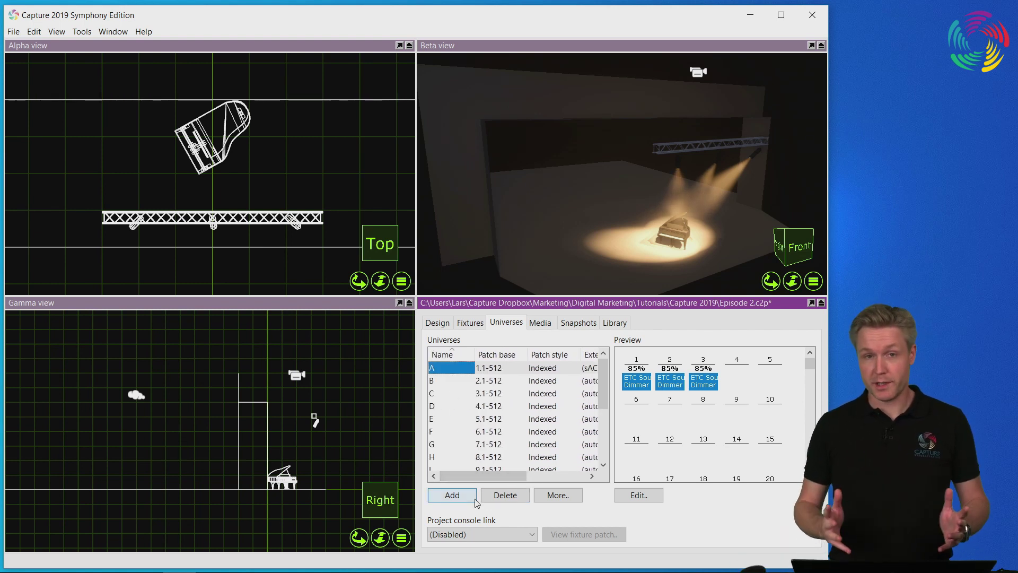